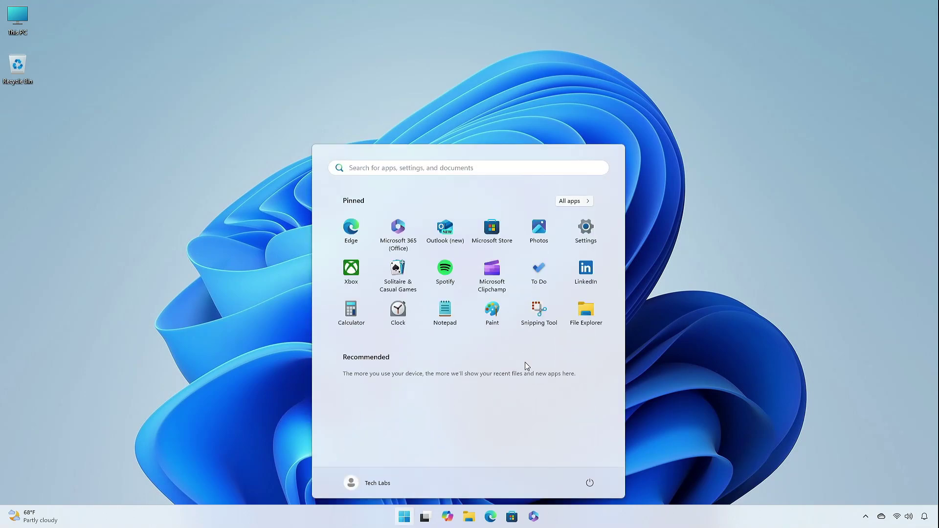
Step: Launch Settings and go to System › About
left_click(586, 229)
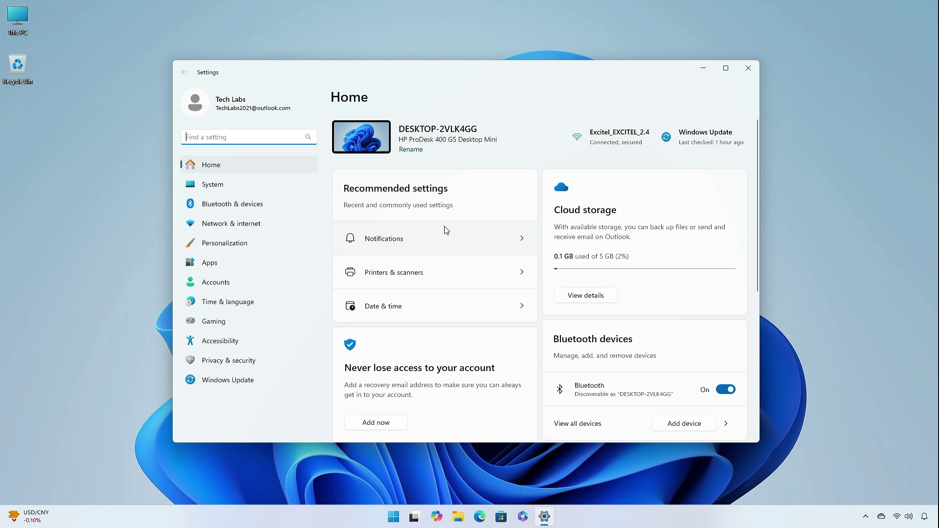
left_click(247, 193)
scroll(352, 205, "down", 10)
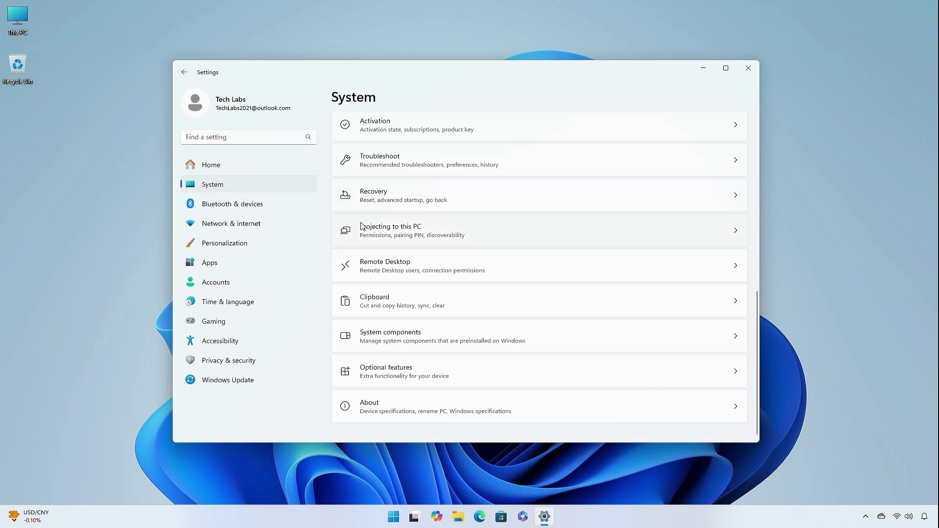
left_click(371, 406)
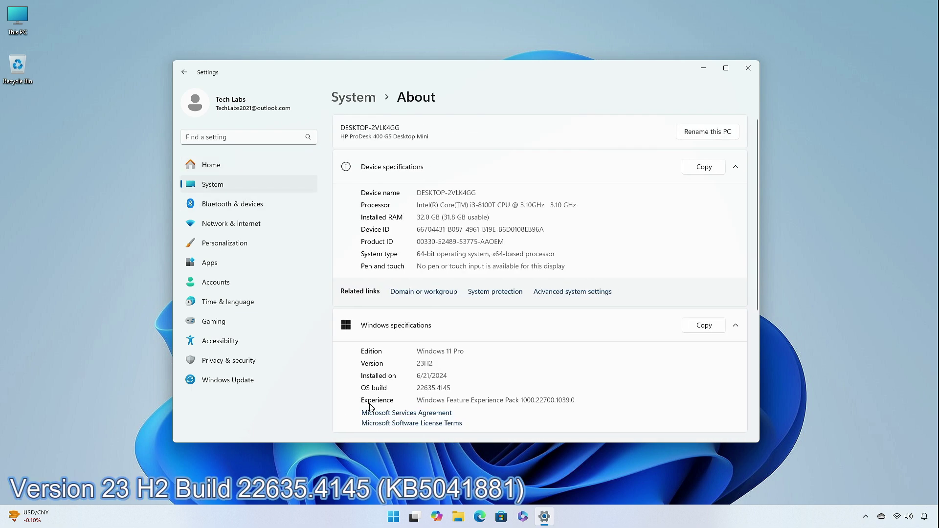
Step: Highlight the Version 23H2 and OS build 22635.4145 values, then clear each selection
double_click(419, 364)
left_click(419, 364)
left_click_drag(420, 387, 478, 388)
left_click(478, 389)
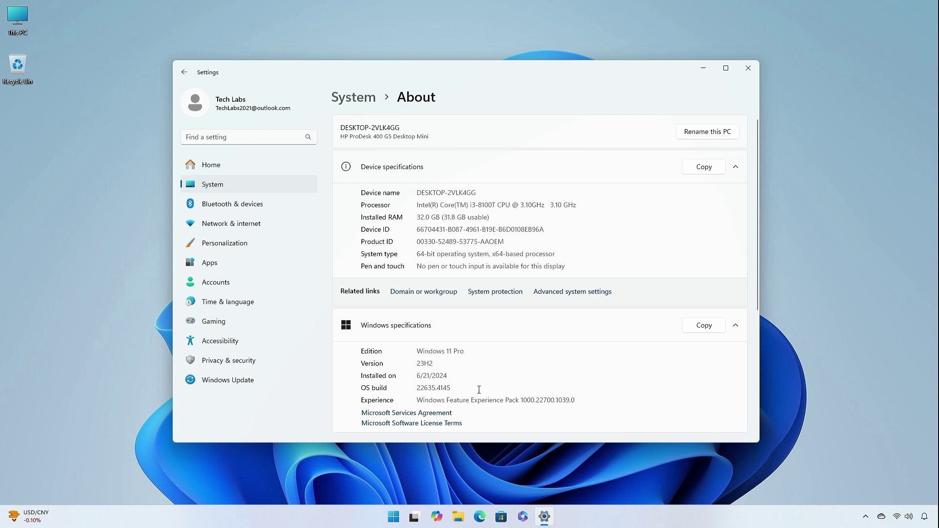
Step: Close the Settings window from its title bar
left_click(748, 71)
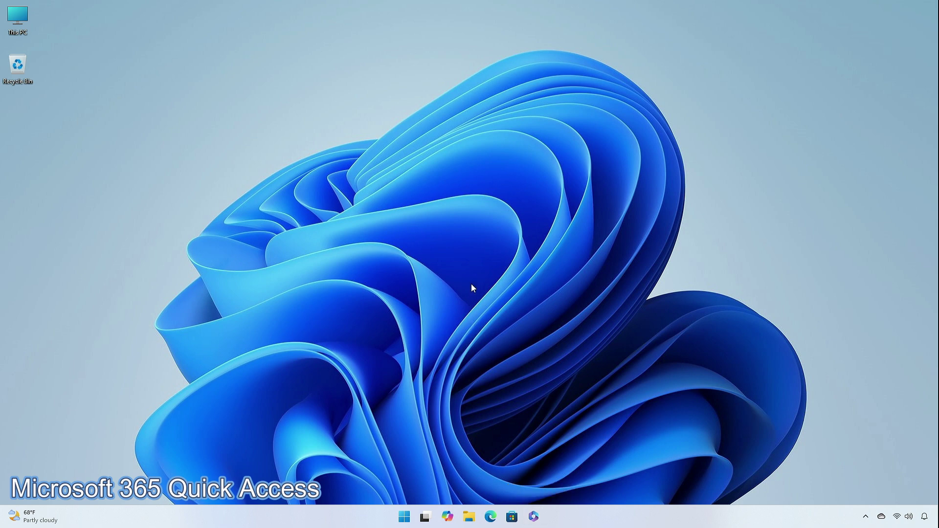
Step: From Start, open Settings and go to Bluetooth & devices › Mouse
left_click(405, 514)
left_click(581, 233)
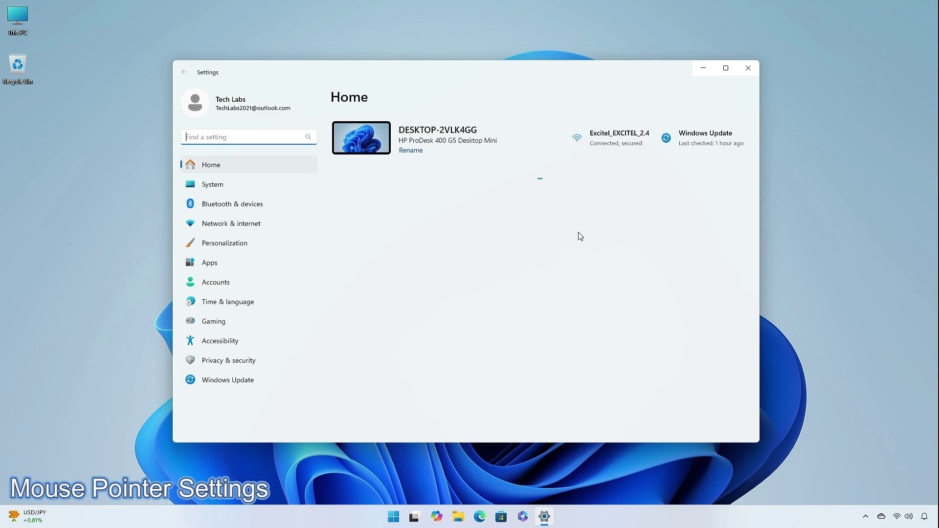
left_click(214, 208)
scroll(381, 217, "down", 2)
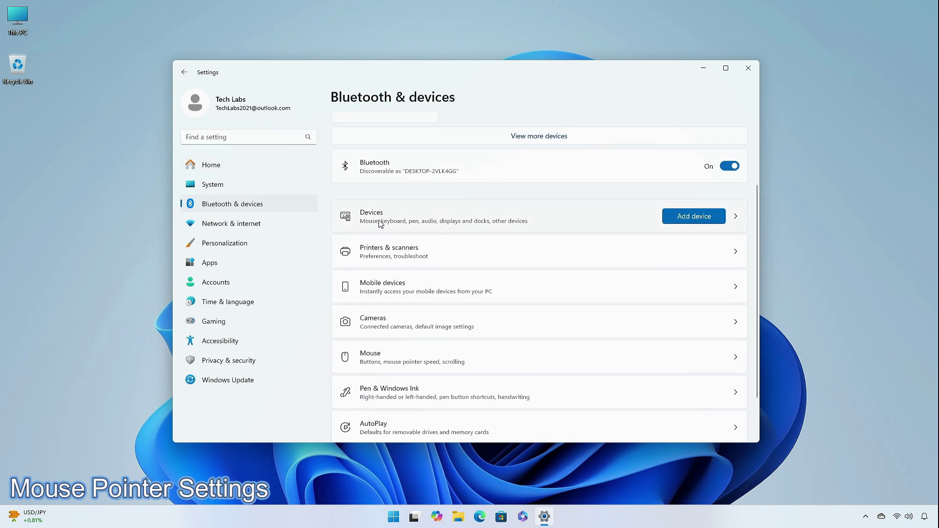
left_click(397, 353)
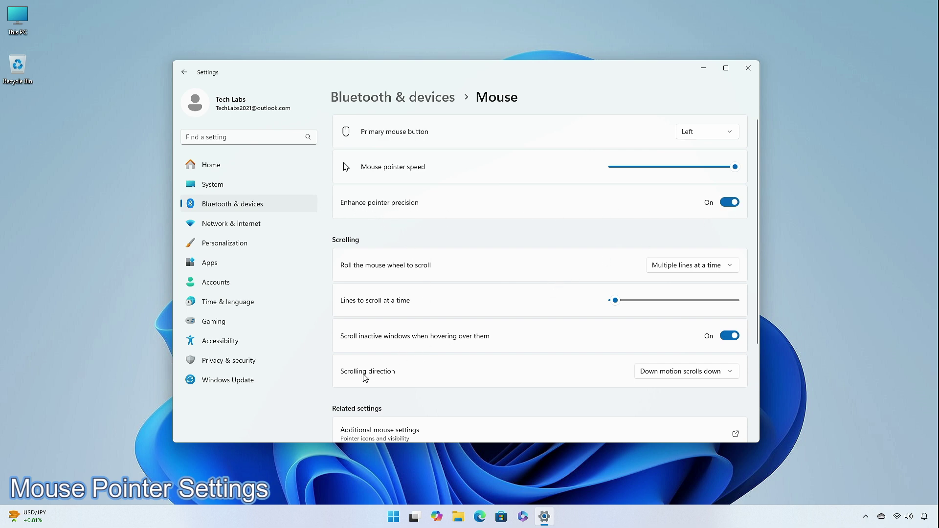
Step: Switch scrolling direction to 'Down motion scrolls up', then back to 'Down motion scrolls down'
left_click(651, 374)
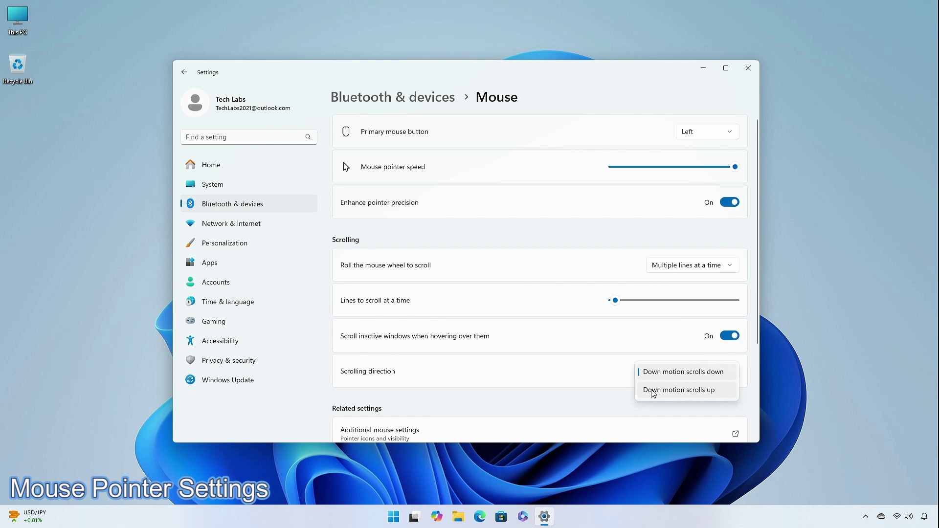
left_click(652, 391)
left_click(663, 377)
left_click(660, 353)
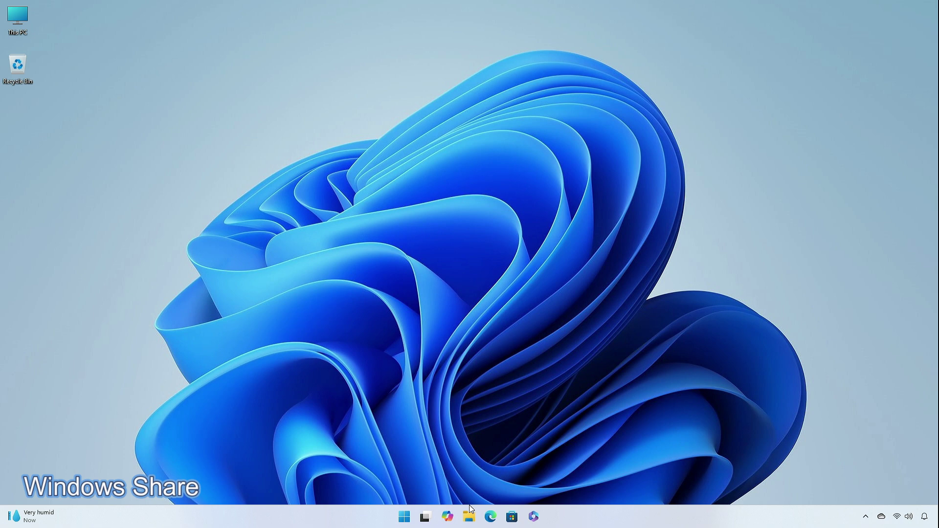
left_click(469, 506)
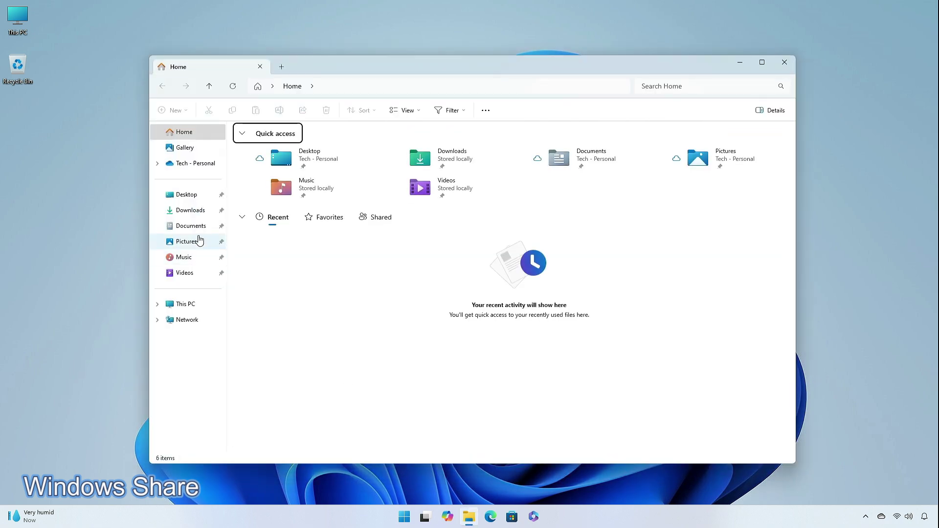
left_click(191, 211)
left_click(312, 176)
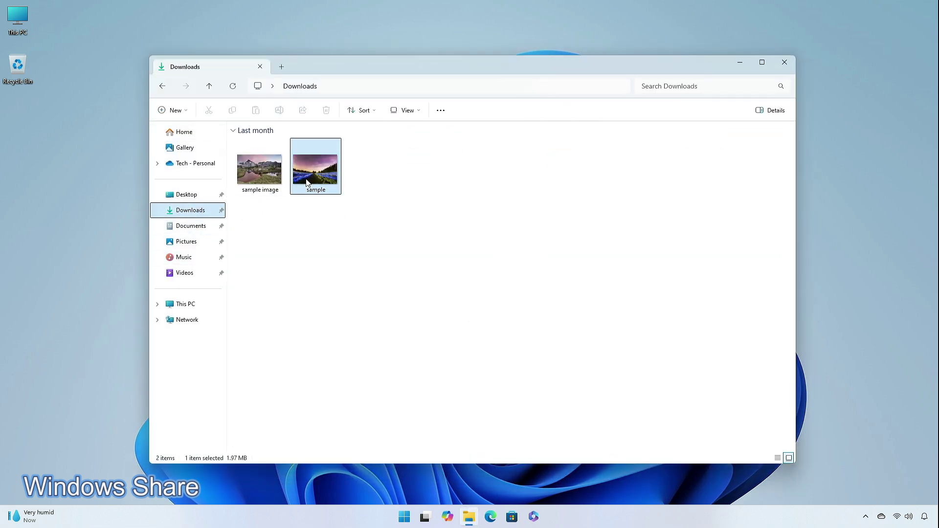
left_click(304, 113)
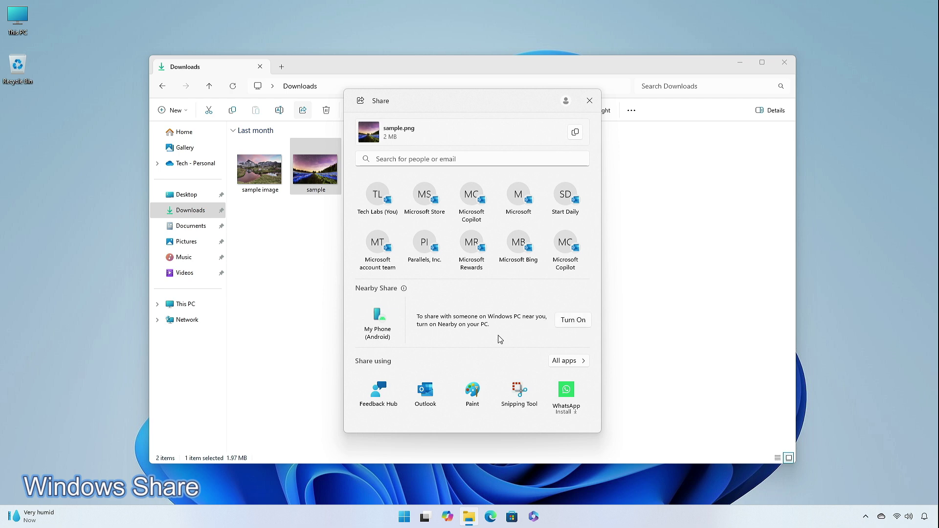
left_click(561, 361)
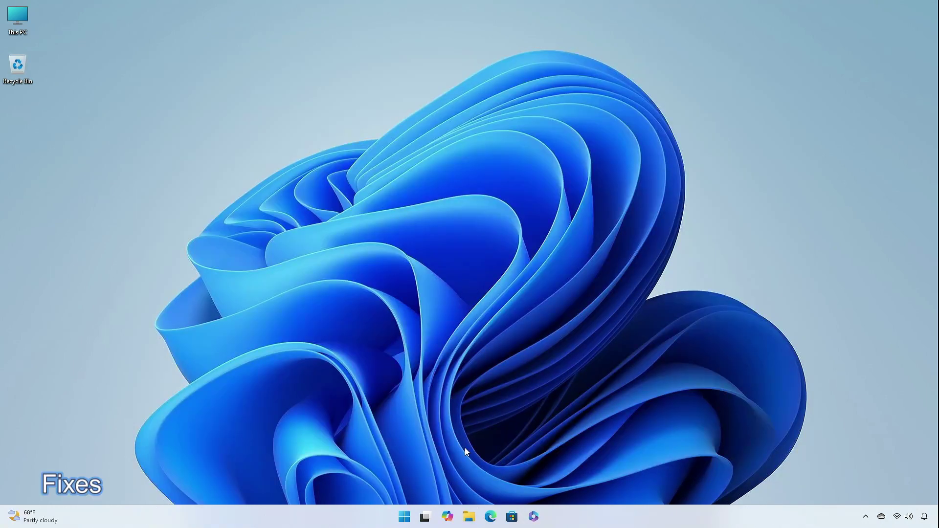
left_click(468, 515)
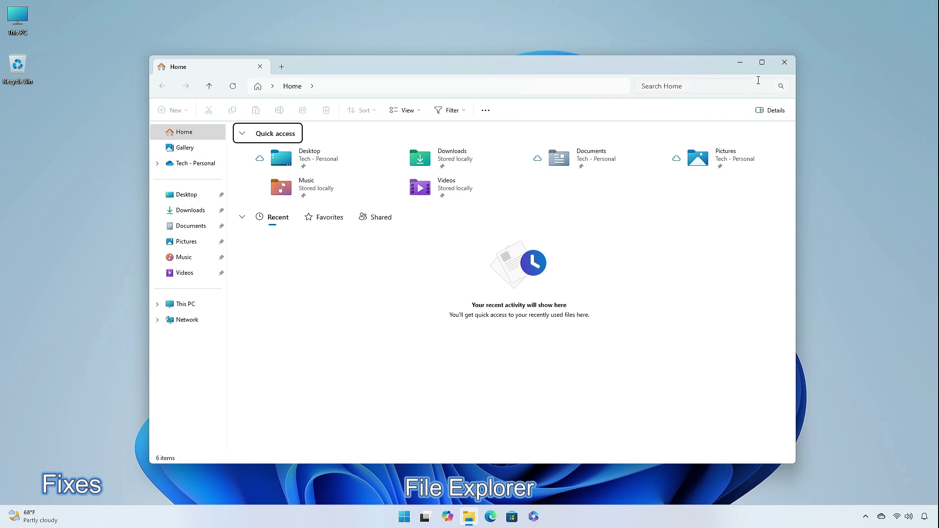
left_click(780, 65)
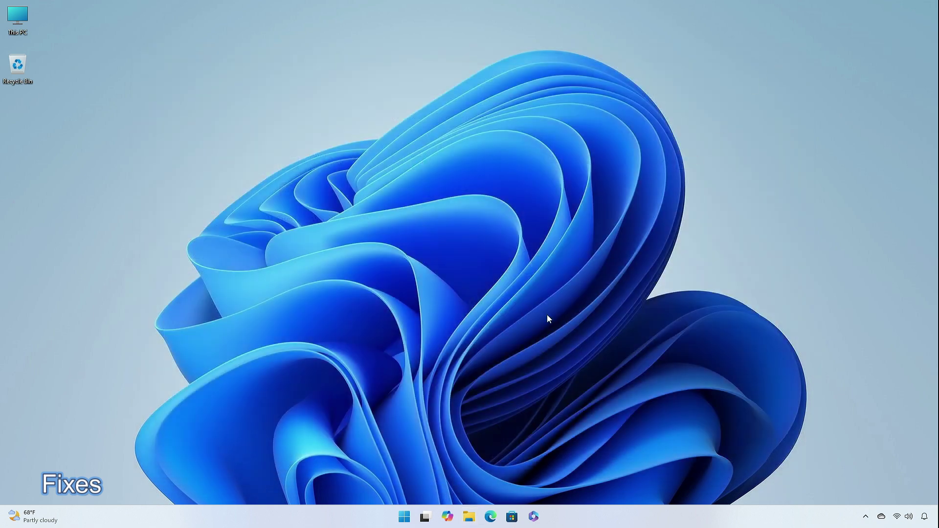
left_click(413, 512)
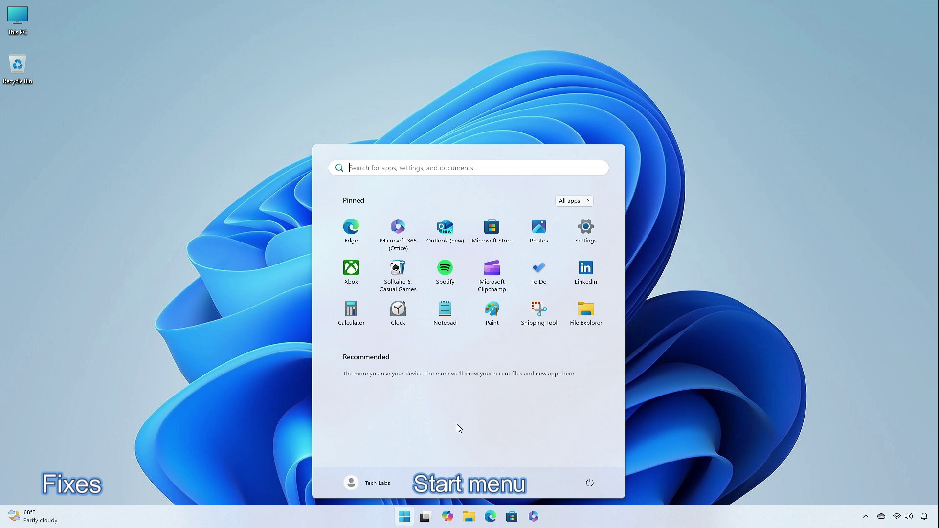
key("Escape")
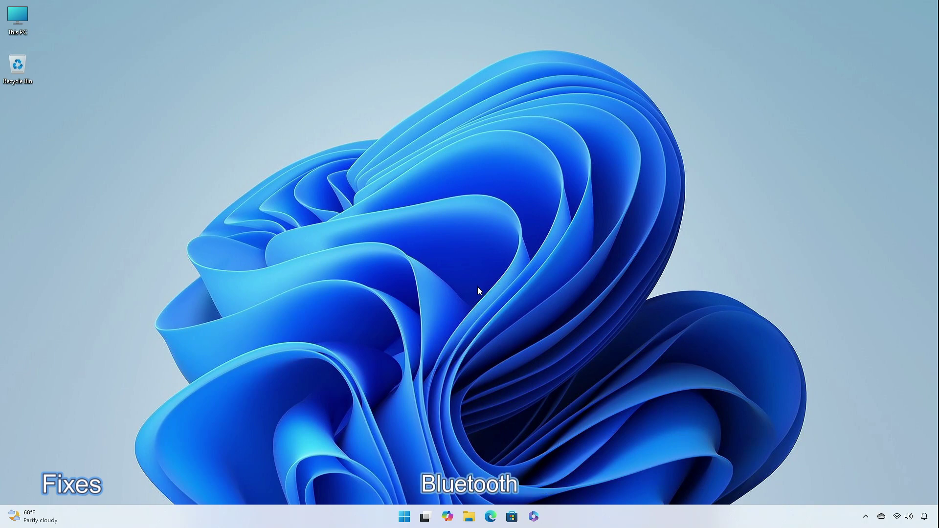
left_click(865, 517)
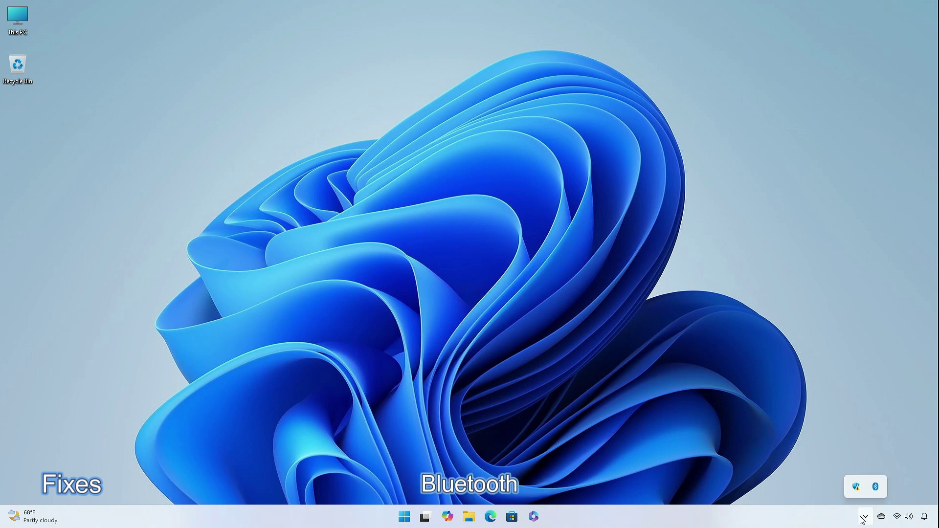
right_click(875, 486)
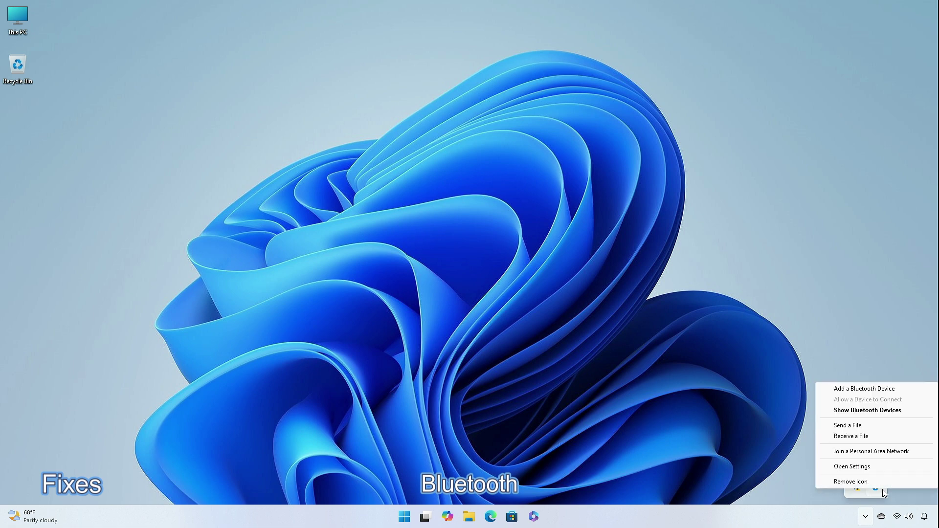
left_click(473, 285)
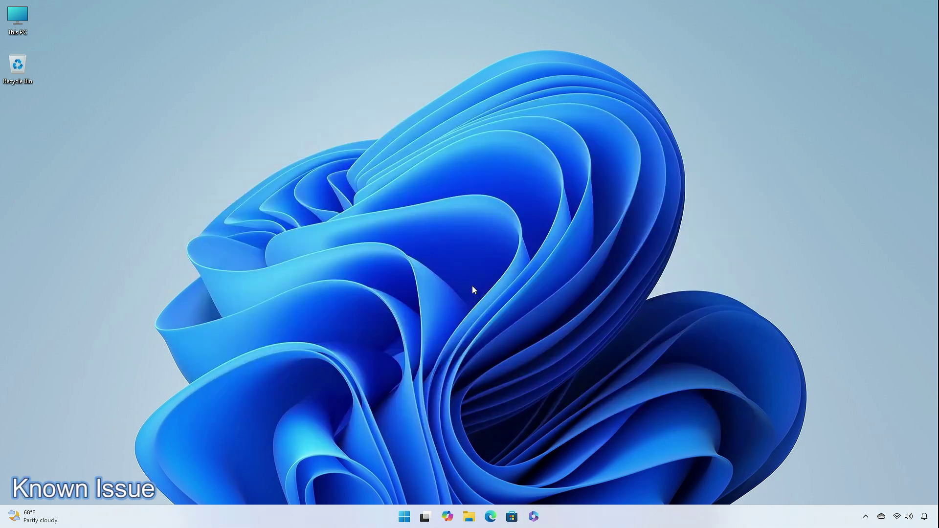
left_click(406, 513)
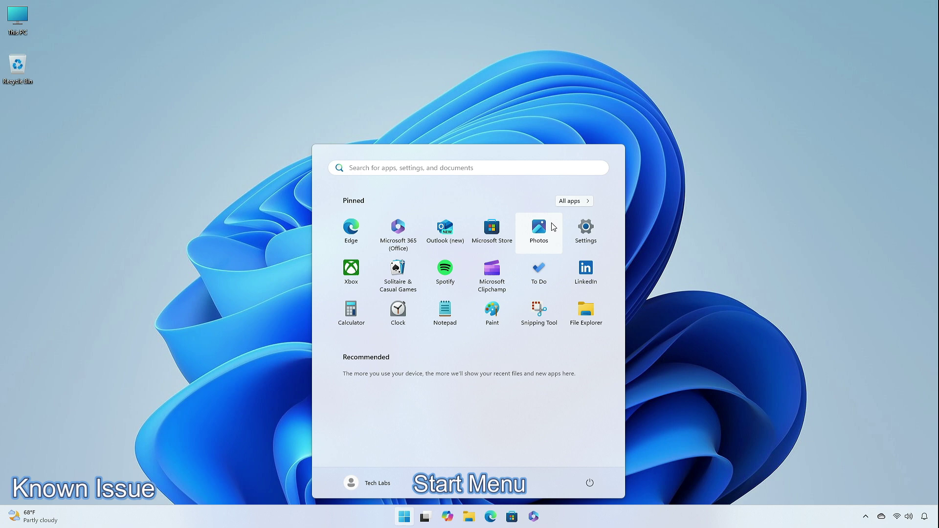
left_click(580, 201)
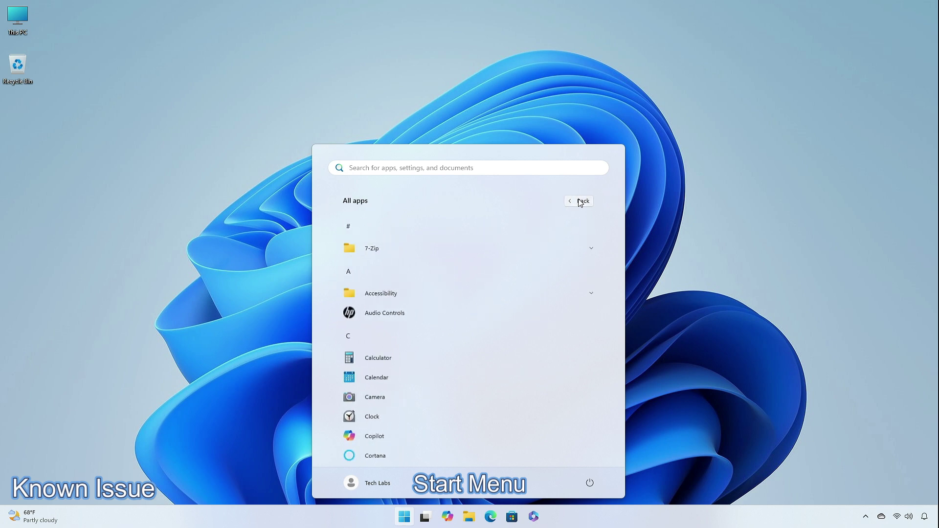
scroll(509, 268, "down", 2)
scroll(508, 268, "down", 4)
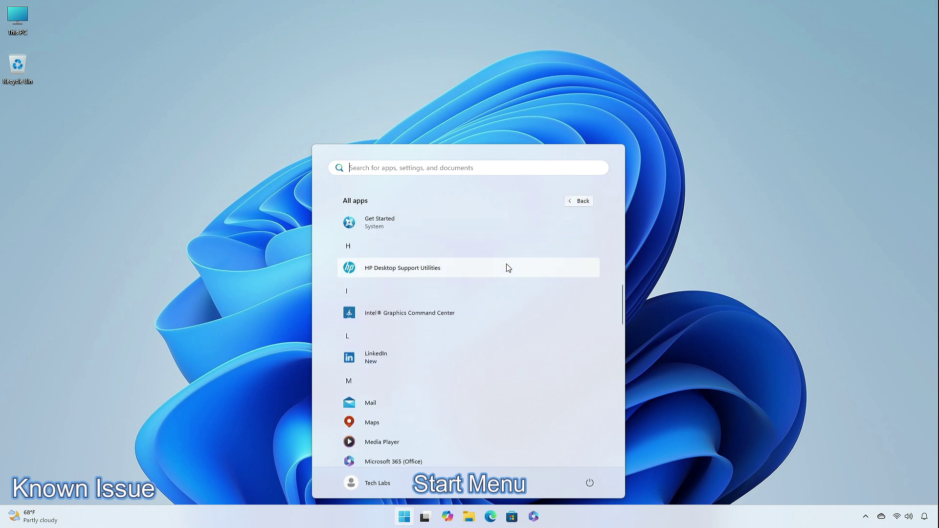
scroll(508, 268, "up", 6)
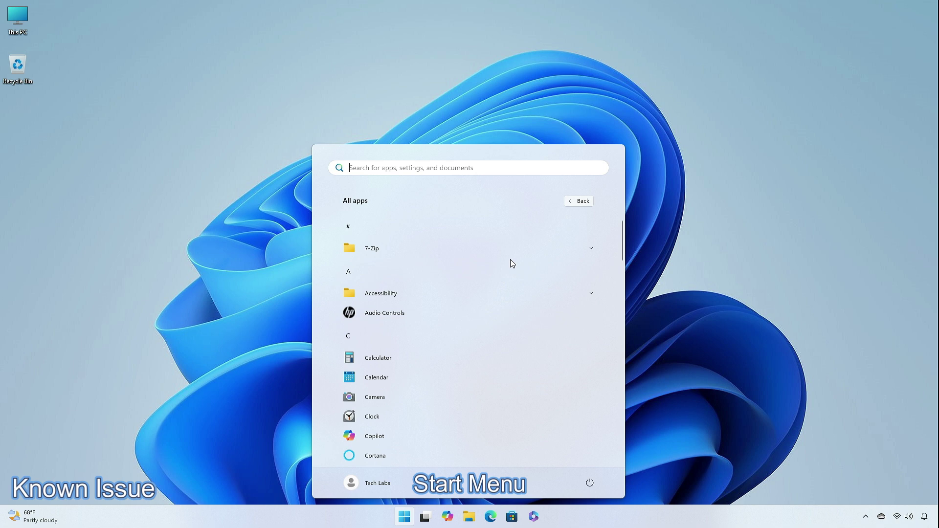
key("Escape")
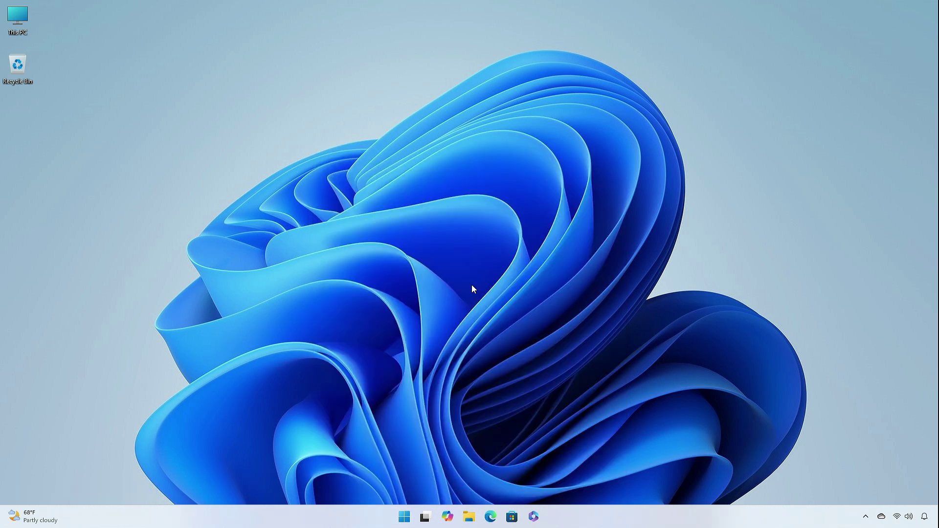